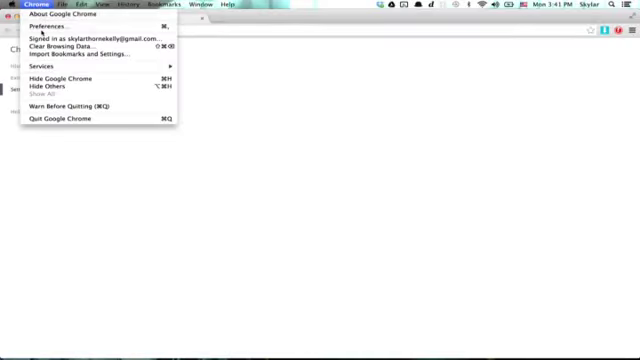
# Open Chrome's Settings page from the Chrome menu's Preferences item
pyautogui.click(236, 22)
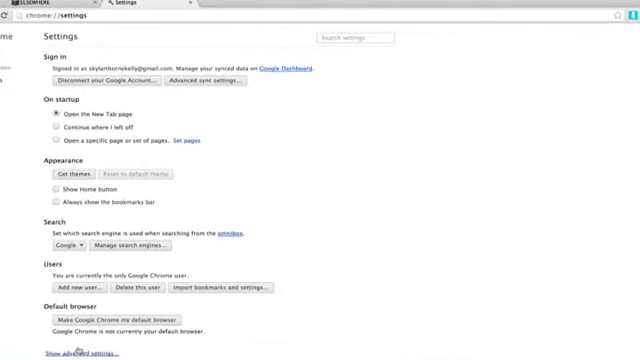
# Show the advanced settings and open the download location folder chooser
pyautogui.click(78, 352)
pyautogui.scroll(-5, 147, 306)
pyautogui.scroll(-5, 147, 306)
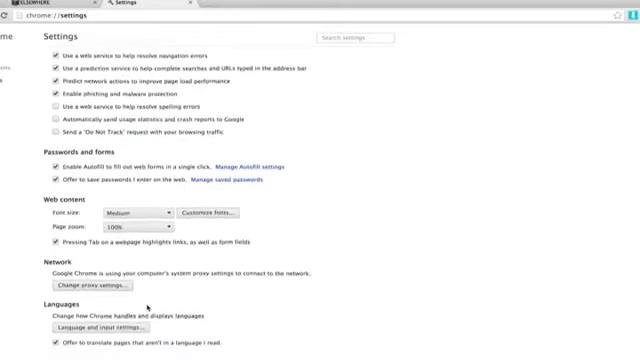
pyautogui.scroll(-5, 147, 306)
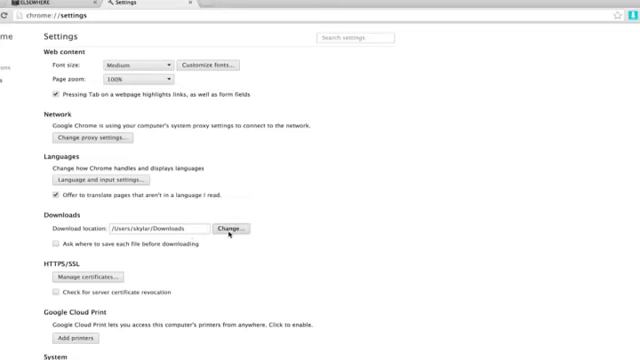
pyautogui.click(230, 230)
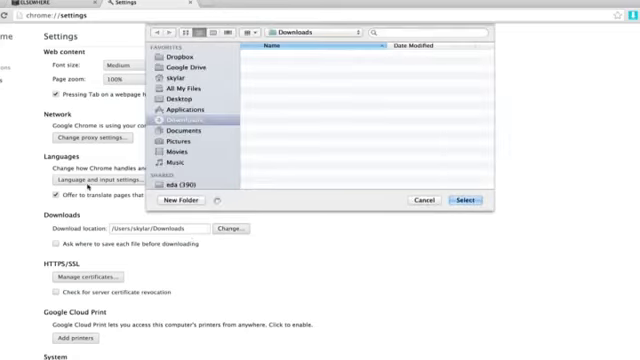
# Dismiss the folder chooser, leaving the download location set to Downloads
pyautogui.press('Escape')
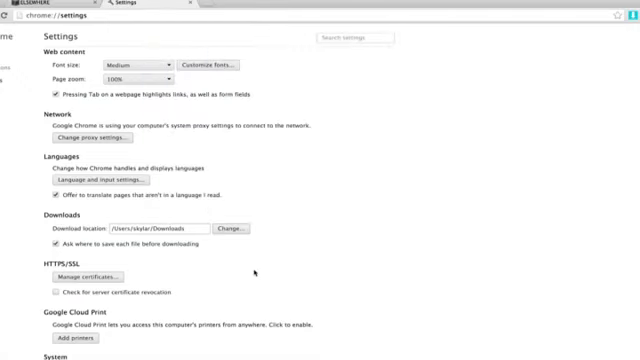